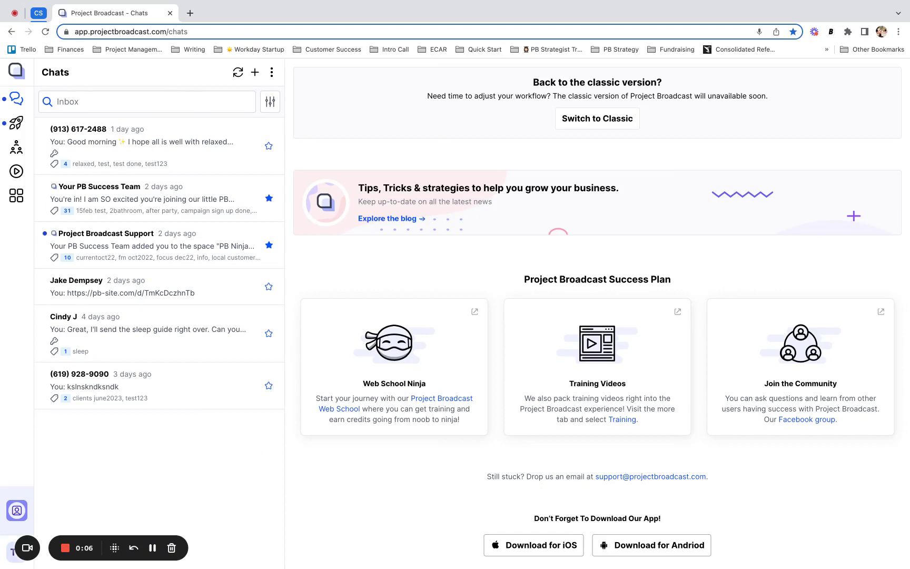
Open Audience > Contacts and clear a test search for 'fez' so all 27 contacts show
{"action": "mouse_move", "coordinate": [16, 152]}
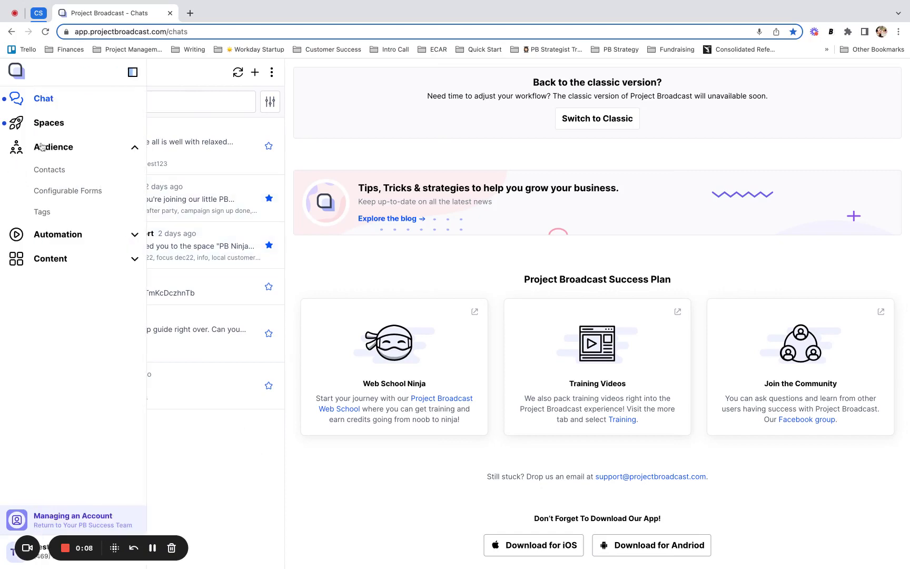
{"action": "left_click", "coordinate": [42, 170]}
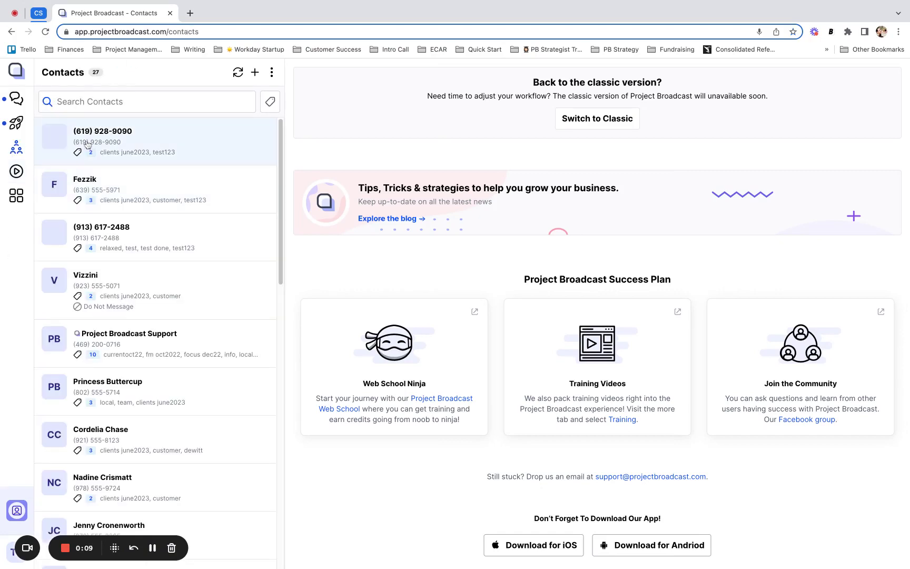
{"action": "left_click", "coordinate": [97, 103]}
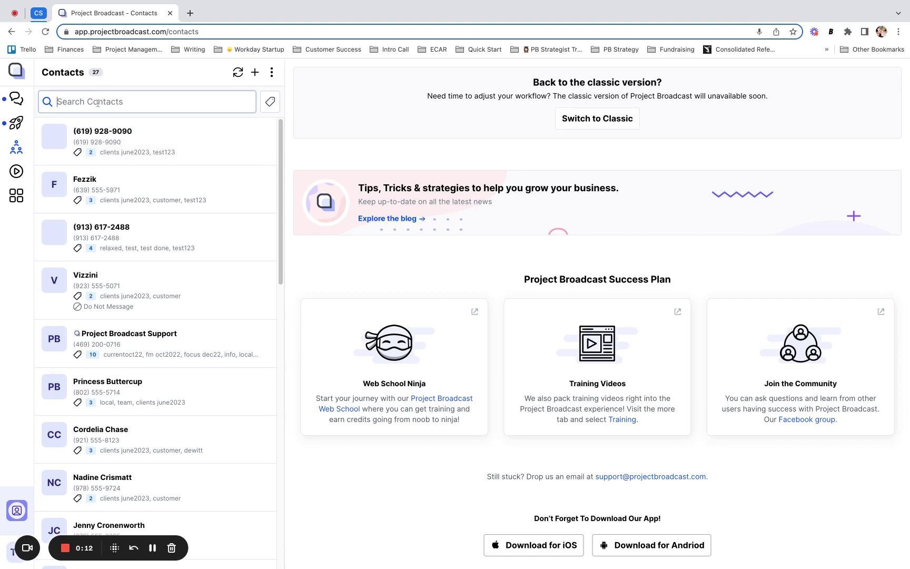
{"action": "type", "text": "fez"}
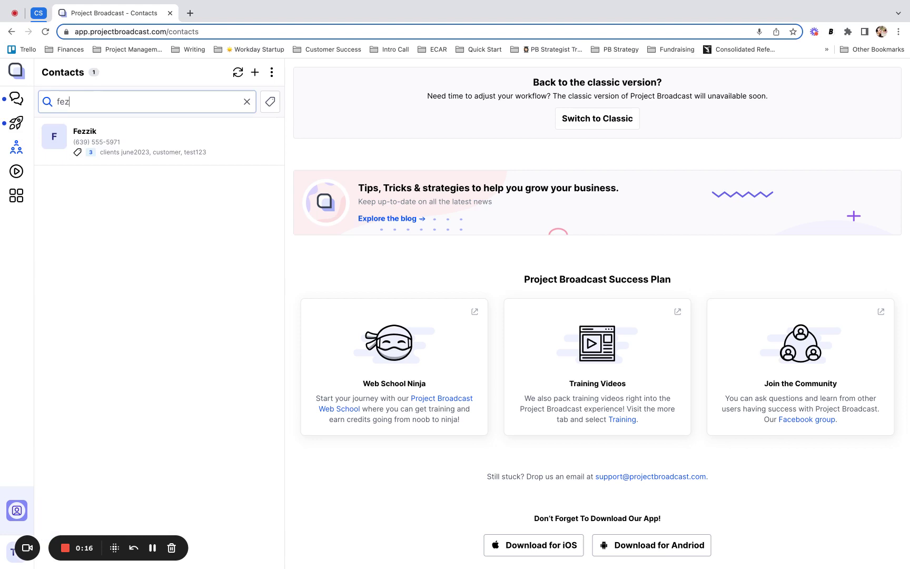
{"action": "key", "text": "BackSpace"}
{"action": "key", "text": "BackSpace"}
{"action": "key", "text": "BackSpace"}
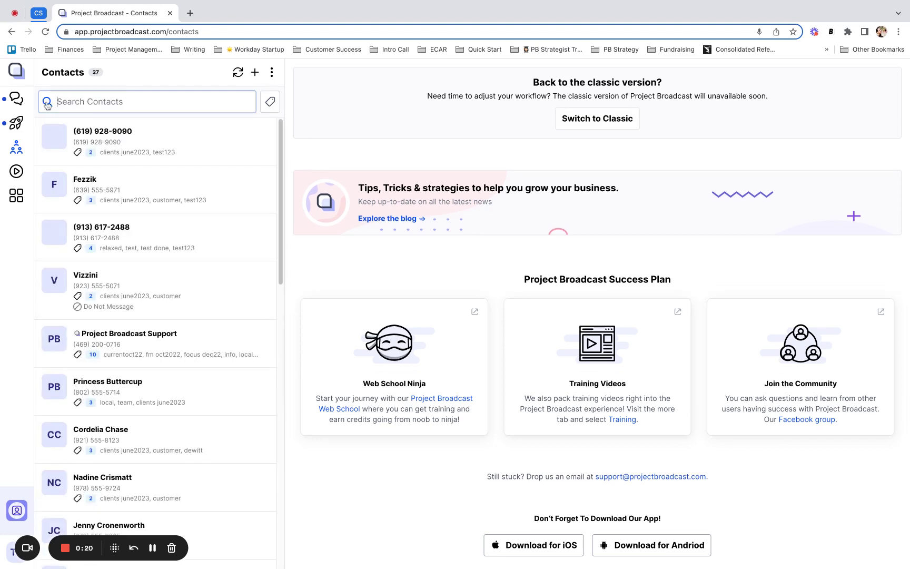
Open Advanced Search, cancel it once, then reopen it with every filter still empty
{"action": "left_click", "coordinate": [46, 103]}
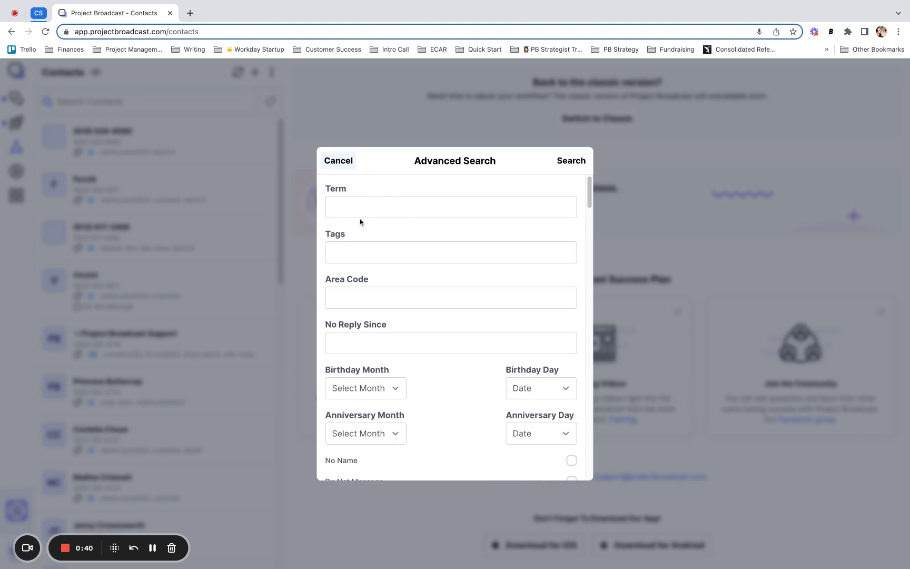
{"action": "left_click", "coordinate": [336, 161]}
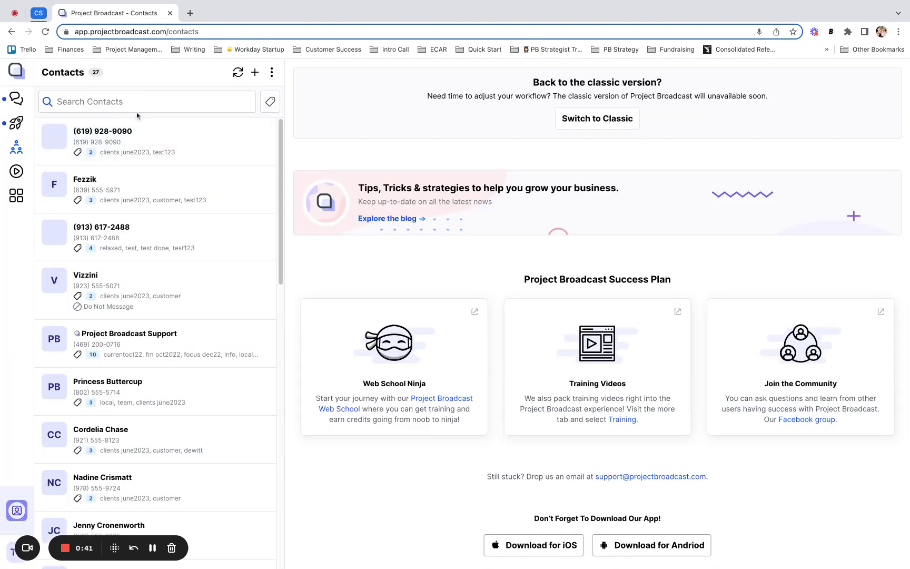
{"action": "left_click", "coordinate": [49, 104]}
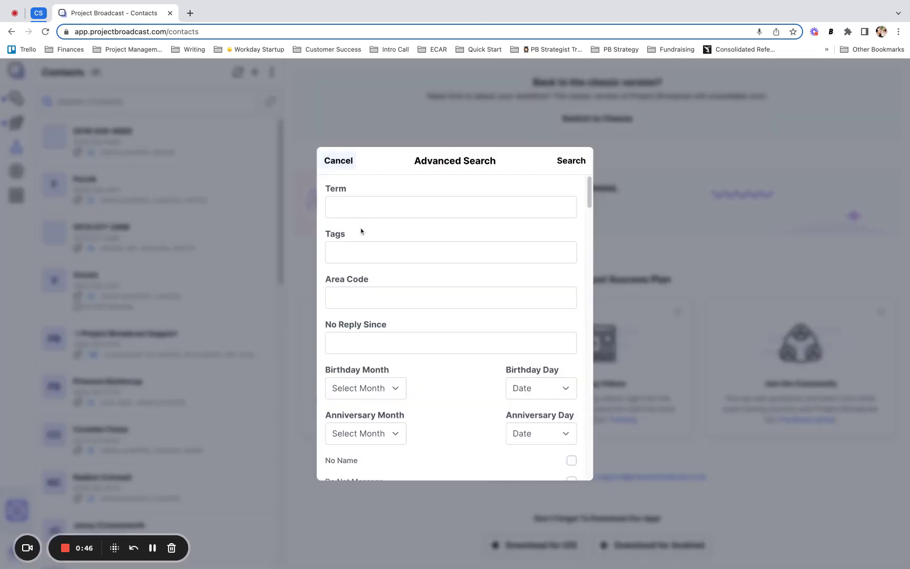
{"action": "scroll", "coordinate": [539, 270], "scroll_direction": "down", "scroll_amount": 2}
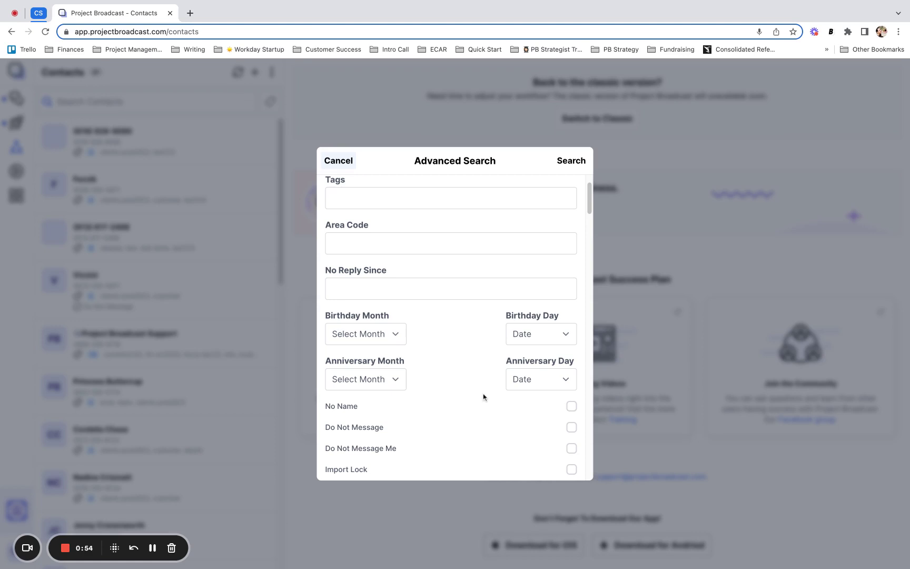
{"action": "scroll", "coordinate": [484, 397], "scroll_direction": "down", "scroll_amount": 3}
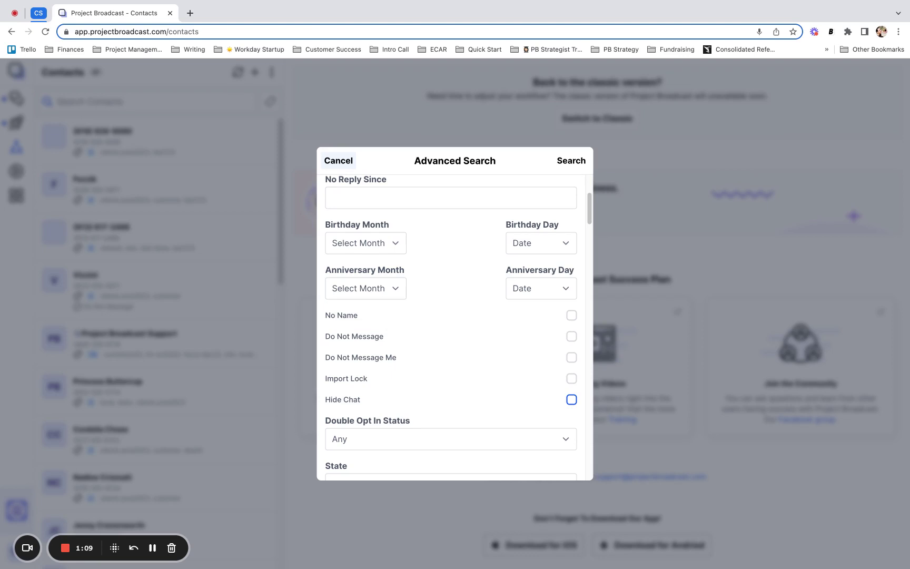
{"action": "scroll", "coordinate": [451, 324], "scroll_direction": "down", "scroll_amount": 3}
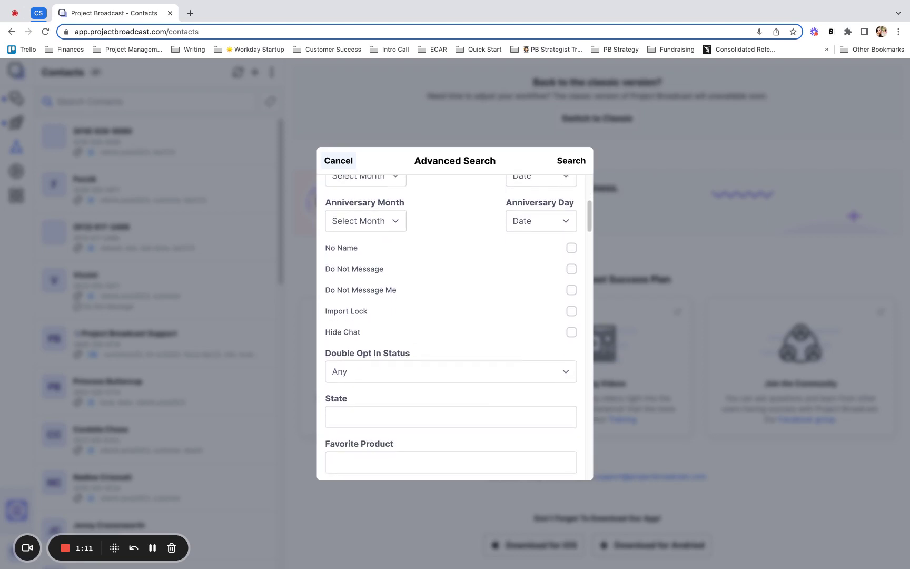
{"action": "scroll", "coordinate": [379, 358], "scroll_direction": "down", "scroll_amount": 1}
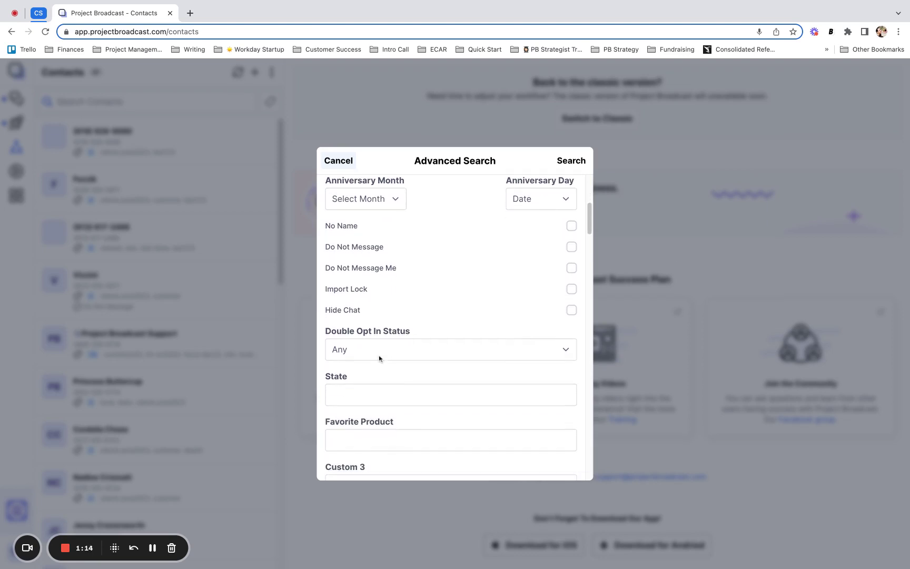
{"action": "scroll", "coordinate": [380, 358], "scroll_direction": "down", "scroll_amount": 2}
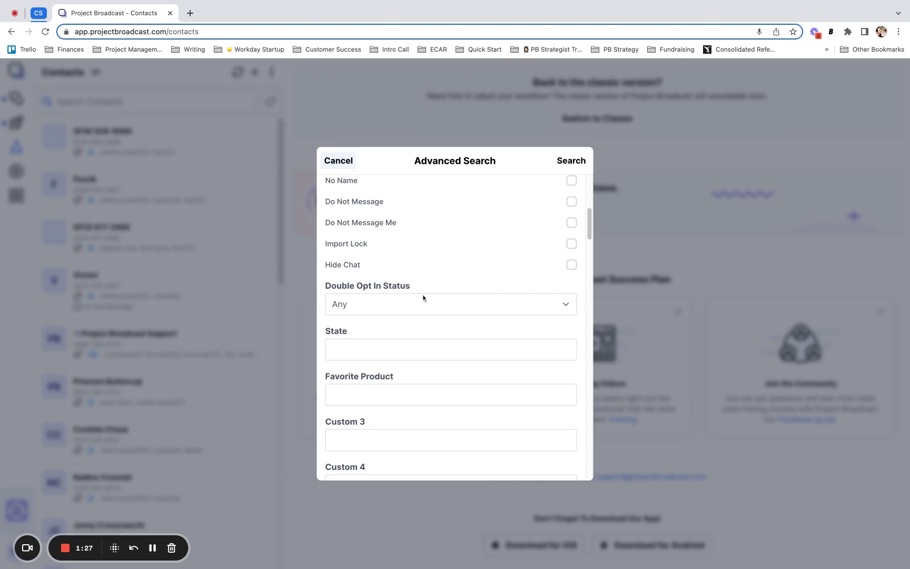
{"action": "scroll", "coordinate": [424, 298], "scroll_direction": "up", "scroll_amount": 5}
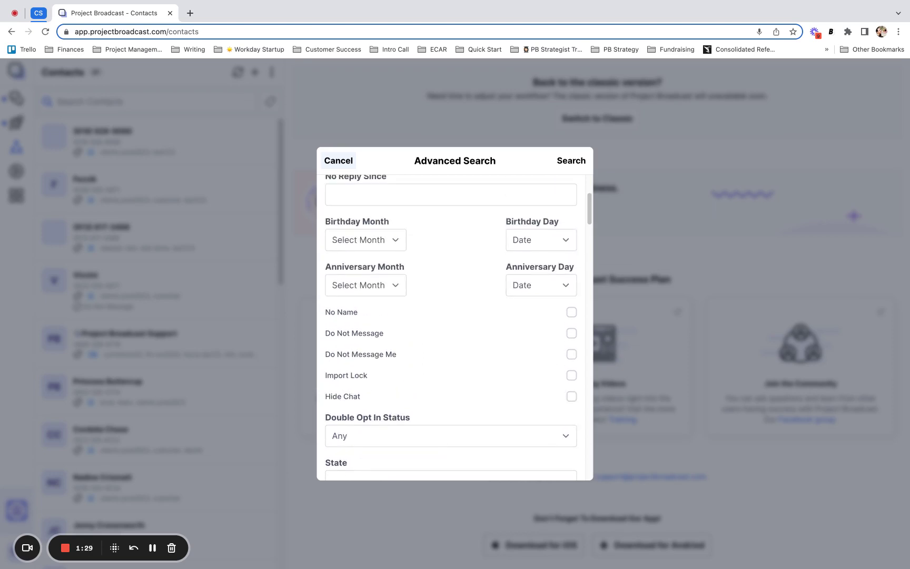
{"action": "scroll", "coordinate": [451, 327], "scroll_direction": "up", "scroll_amount": 5}
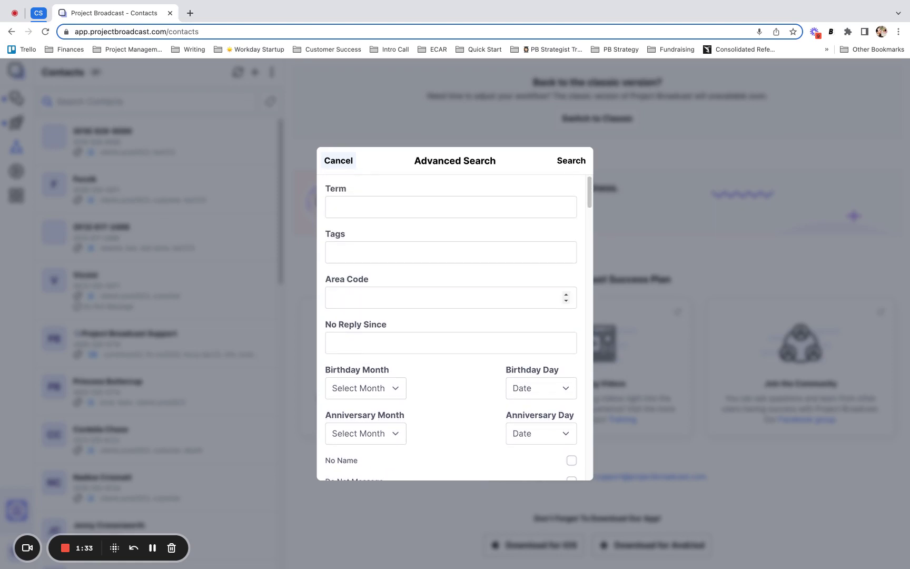
Search contacts by the customer tag and area code 773, leaving one match
{"action": "left_click", "coordinate": [367, 259]}
{"action": "left_click", "coordinate": [362, 189]}
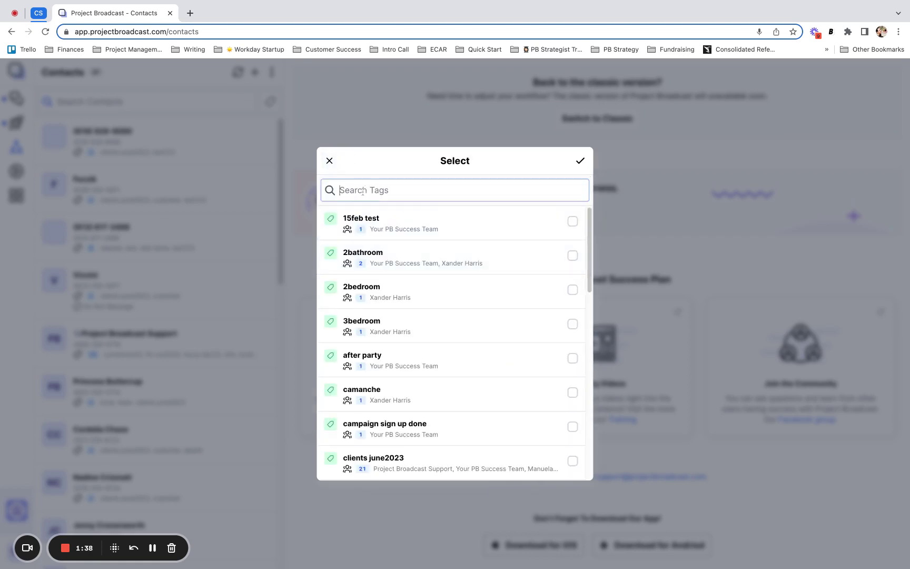
{"action": "type", "text": "cust"}
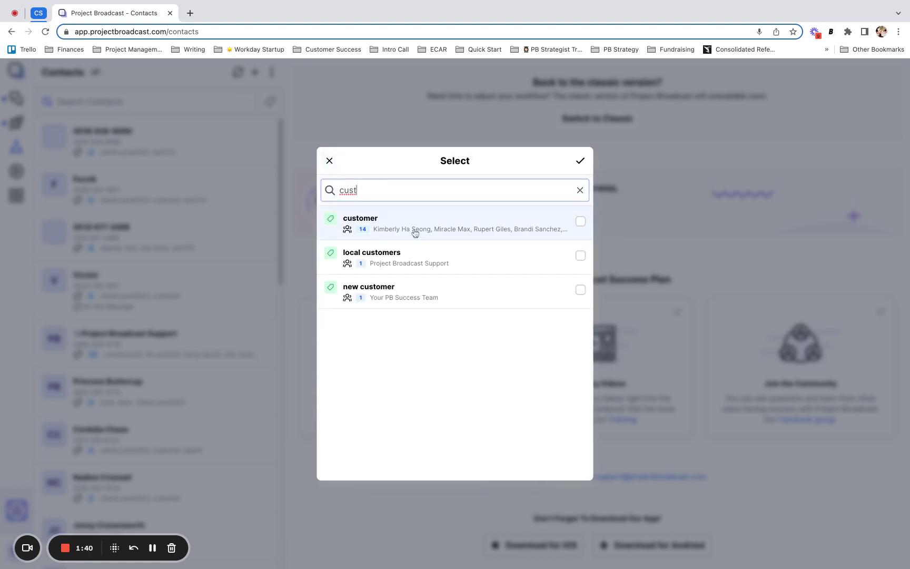
{"action": "left_click", "coordinate": [414, 233]}
{"action": "left_click", "coordinate": [580, 161]}
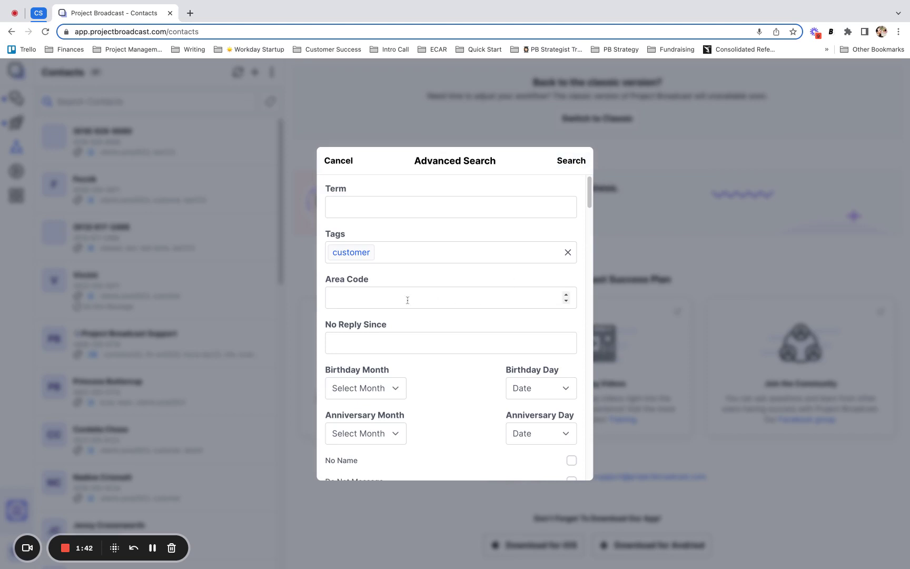
{"action": "left_click", "coordinate": [377, 299]}
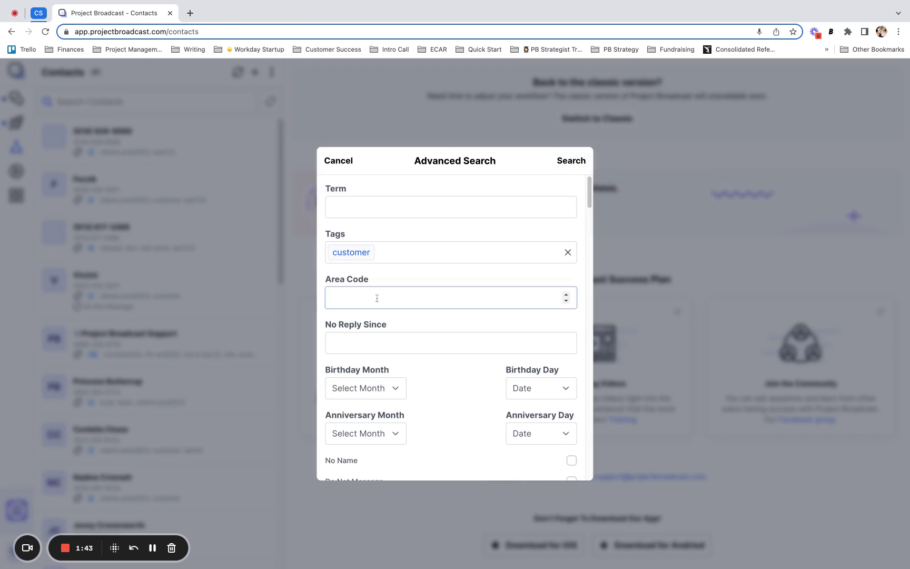
{"action": "type", "text": "773"}
{"action": "left_click", "coordinate": [577, 165]}
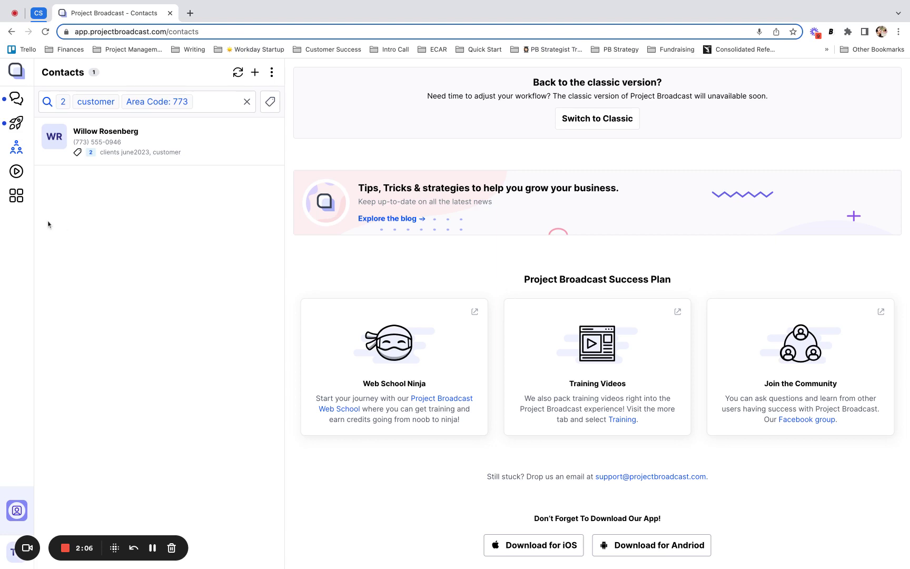
Create a new tag named '773 customers' from the Tags page
{"action": "mouse_move", "coordinate": [16, 174]}
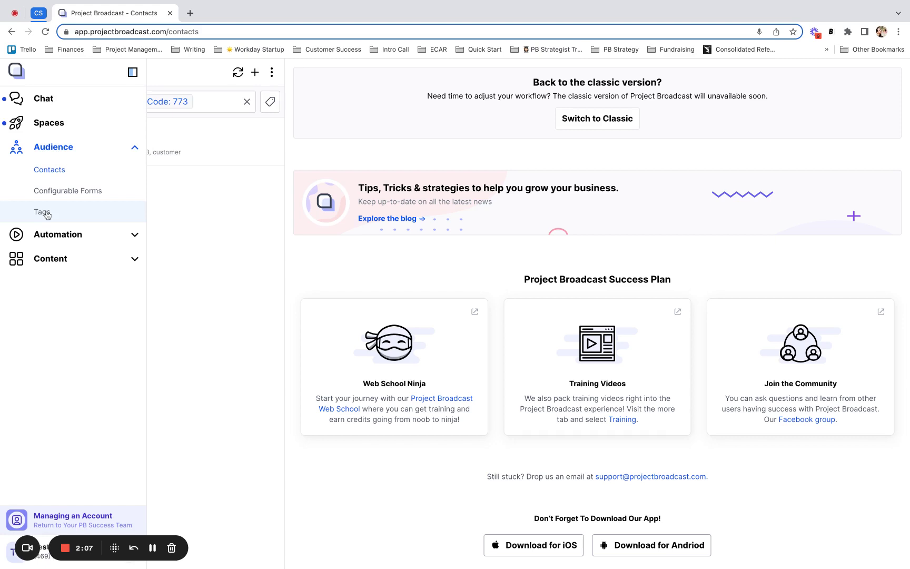
{"action": "left_click", "coordinate": [45, 213]}
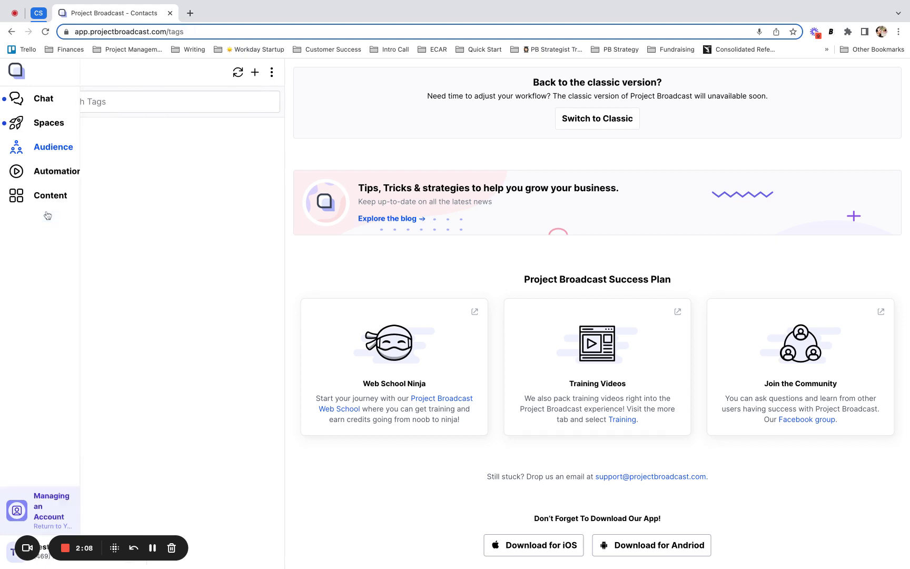
{"action": "left_click", "coordinate": [255, 72]}
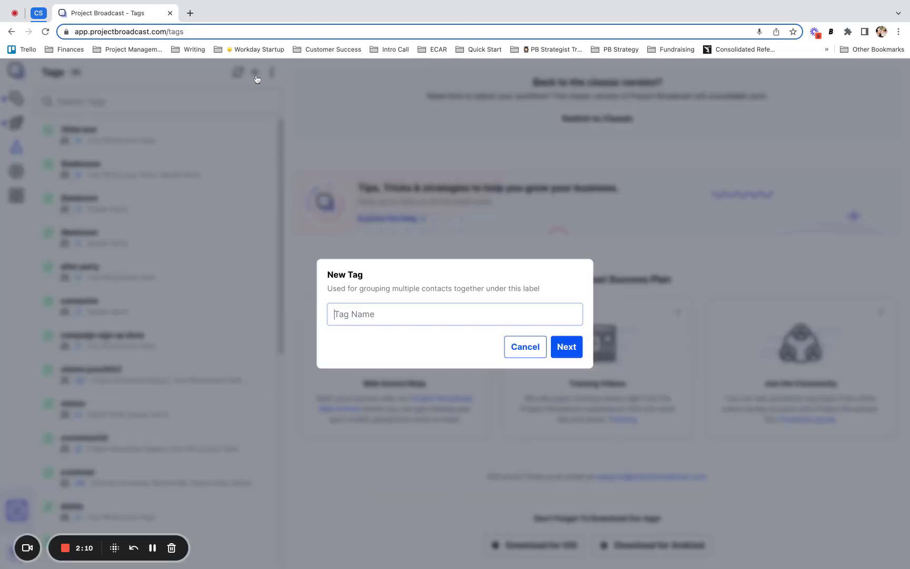
{"action": "left_click", "coordinate": [374, 310]}
{"action": "type", "text": "773 customers"}
{"action": "left_click", "coordinate": [561, 354]}
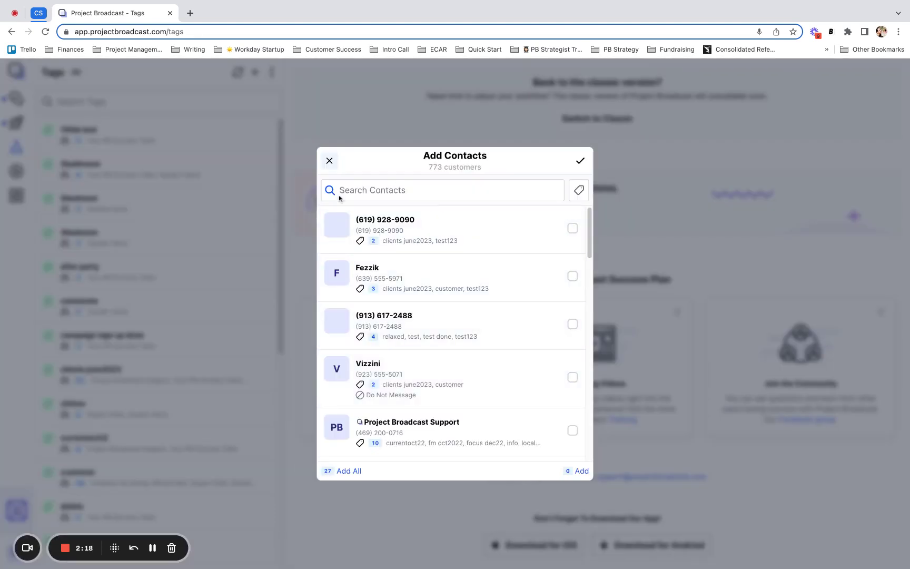
Add the customer contact with area code 773 to the tag using Advanced Search
{"action": "left_click", "coordinate": [330, 195]}
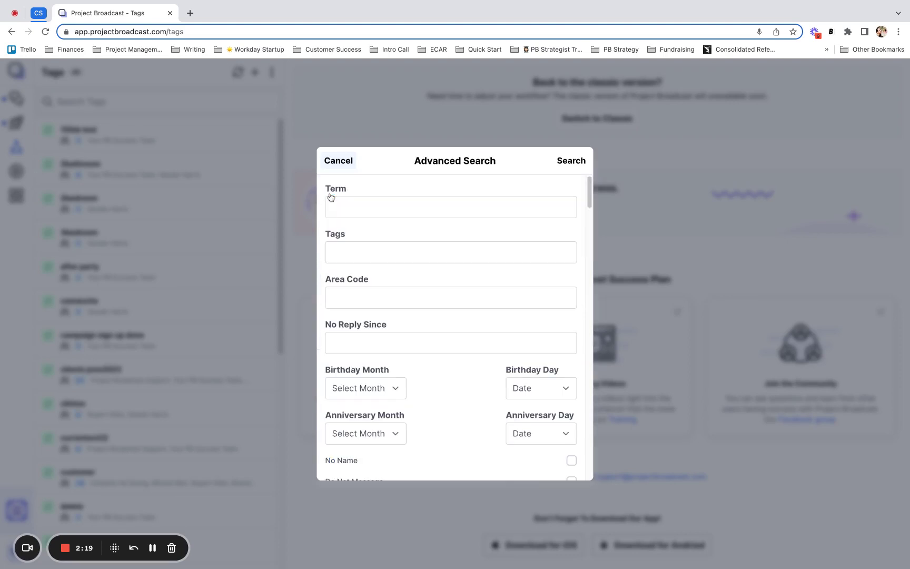
{"action": "left_click", "coordinate": [352, 251]}
{"action": "left_click", "coordinate": [364, 189]}
{"action": "type", "text": "cust"}
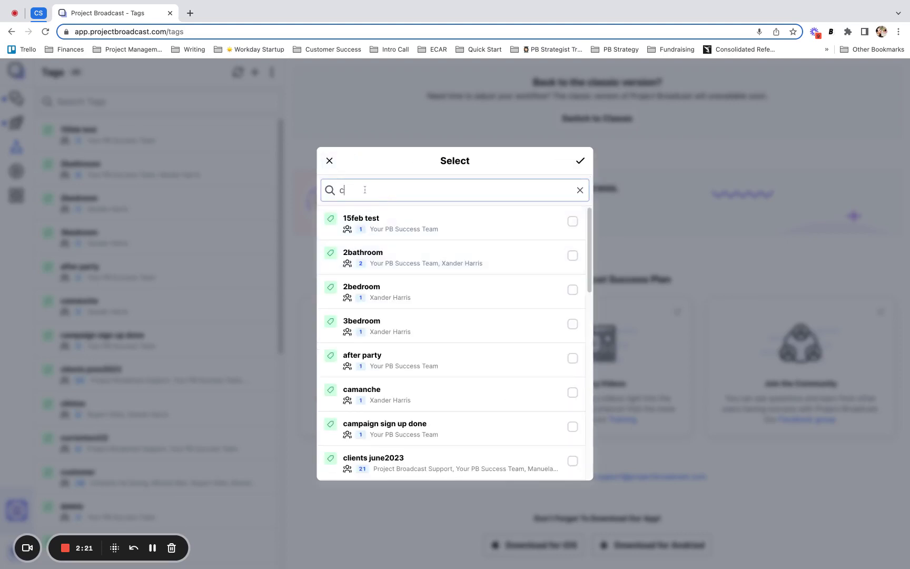
{"action": "left_click", "coordinate": [421, 221]}
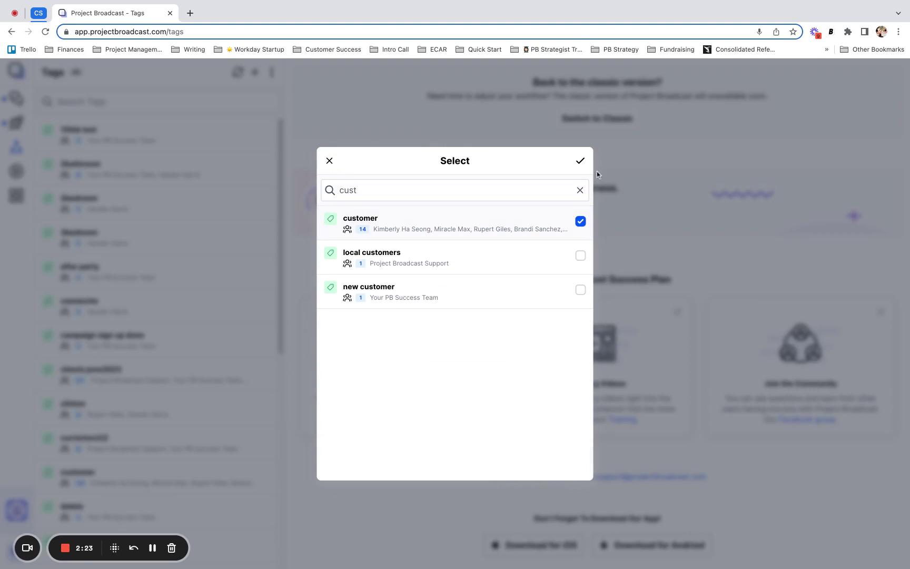
{"action": "left_click", "coordinate": [580, 161]}
{"action": "left_click", "coordinate": [377, 291]}
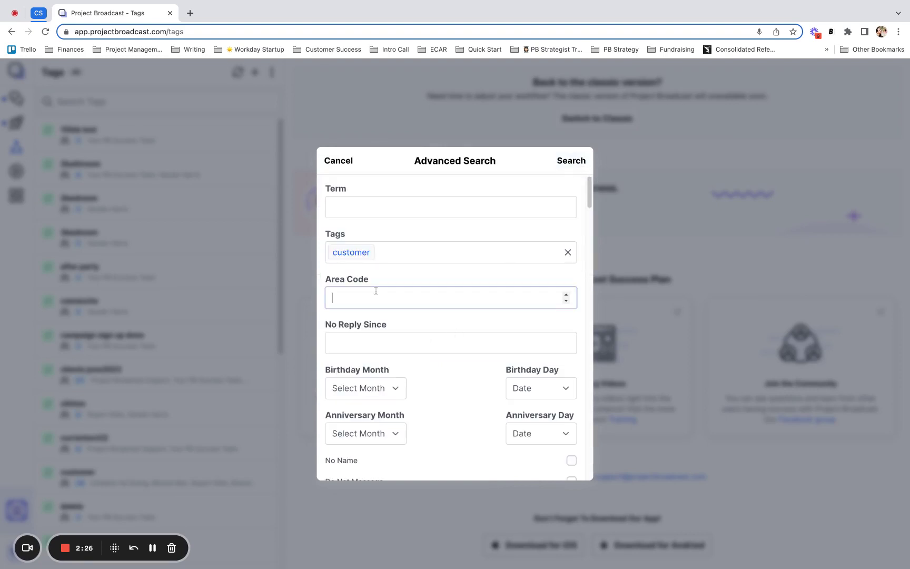
{"action": "type", "text": "773"}
{"action": "left_click", "coordinate": [573, 162]}
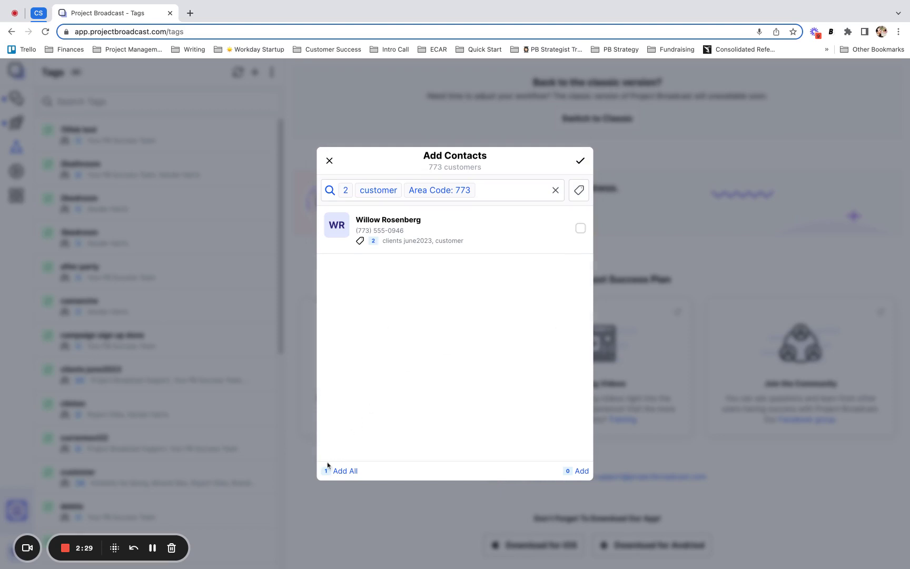
{"action": "left_click", "coordinate": [337, 473]}
{"action": "left_click", "coordinate": [427, 340]}
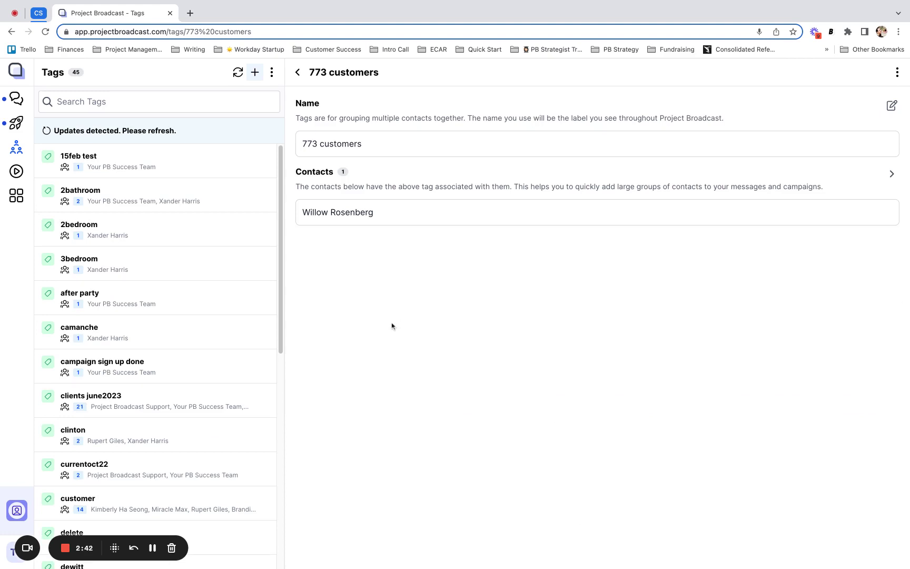
Start a scheduled broadcast with placeholder text 'nxaklnskajns;kj' and open its recipient picker
{"action": "mouse_move", "coordinate": [31, 253]}
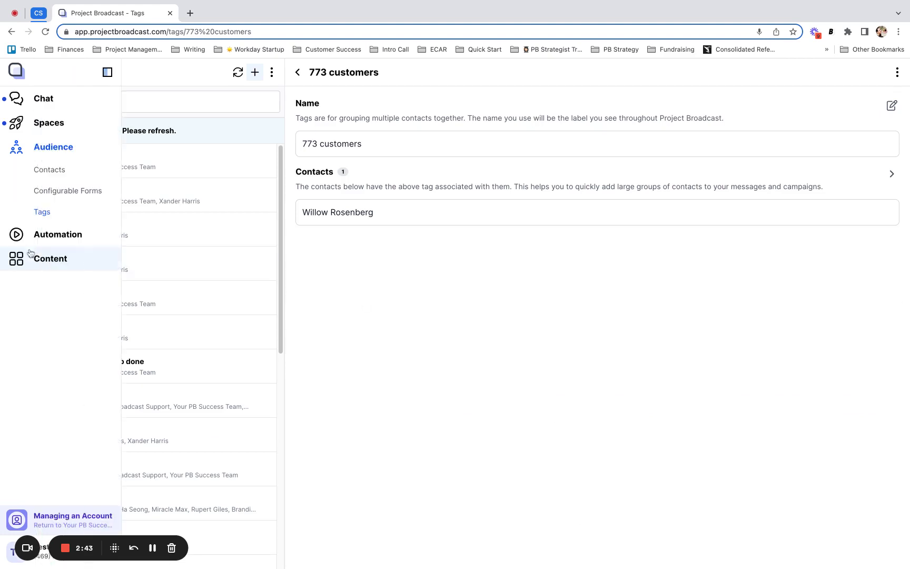
{"action": "left_click", "coordinate": [32, 103]}
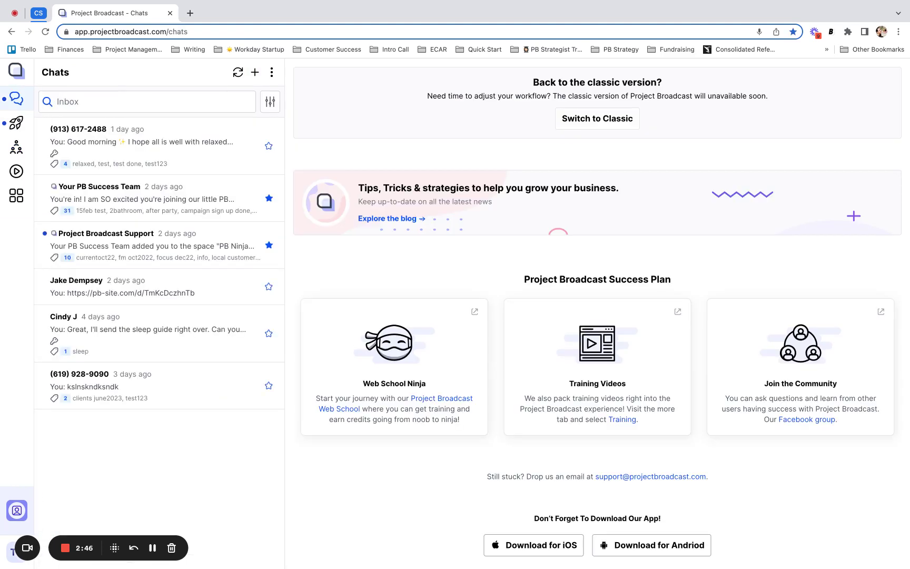
{"action": "left_click", "coordinate": [272, 72]}
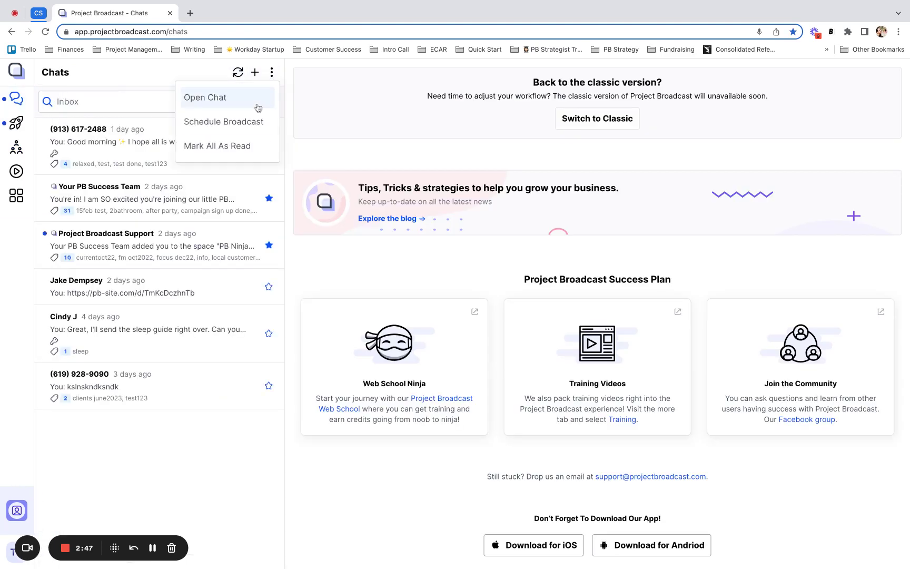
{"action": "left_click", "coordinate": [248, 120]}
{"action": "left_click", "coordinate": [416, 229]}
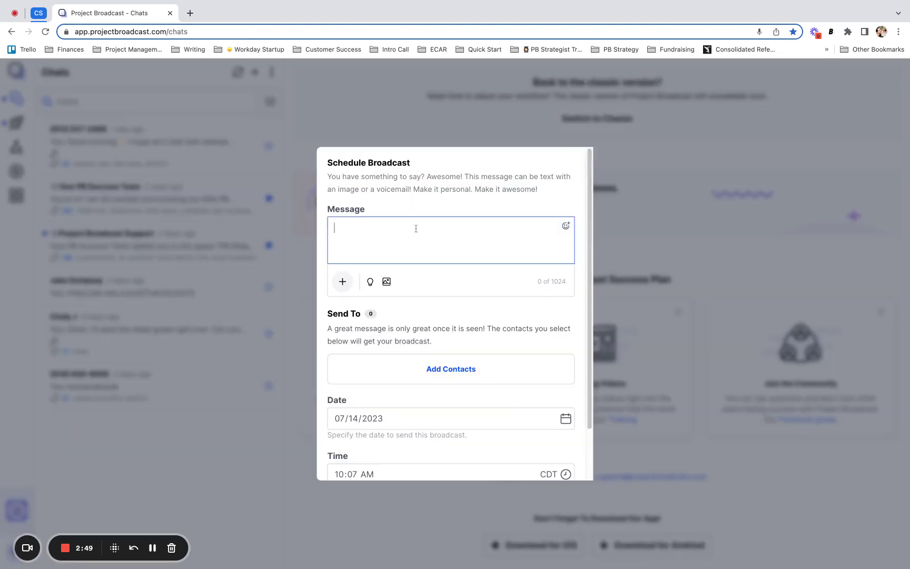
{"action": "type", "text": "nxaklnskajns;kj"}
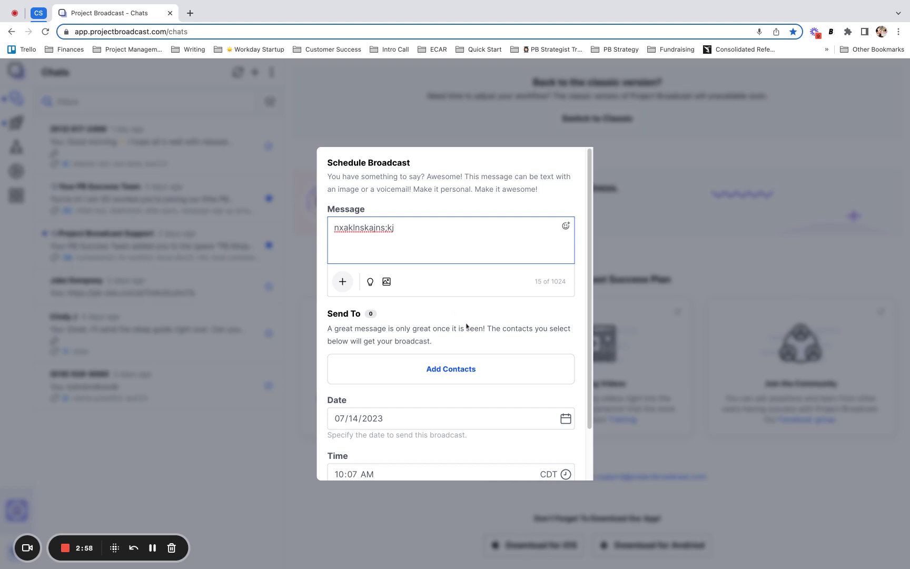
{"action": "left_click", "coordinate": [463, 370]}
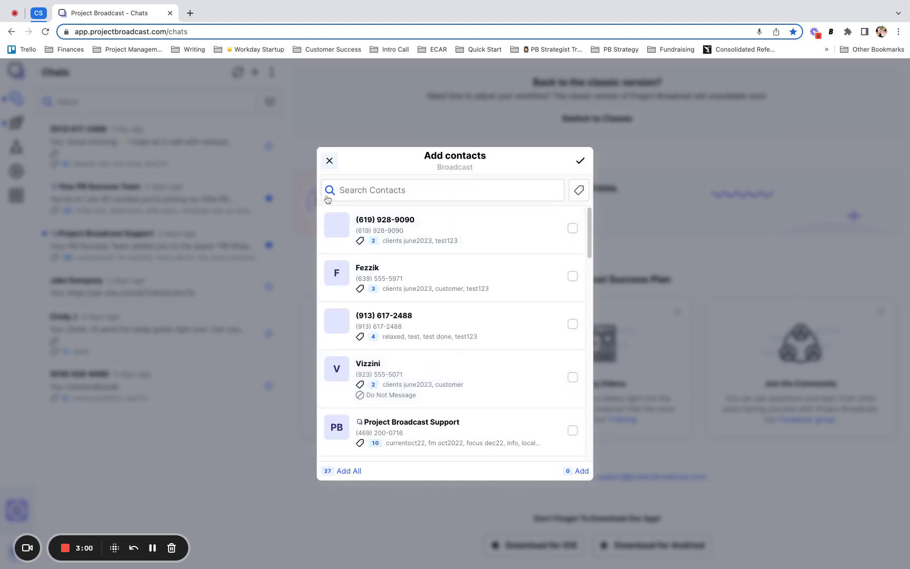
Filter recipients by the customer tag and area code 773 in Advanced Search
{"action": "left_click", "coordinate": [331, 191]}
{"action": "left_click", "coordinate": [356, 257]}
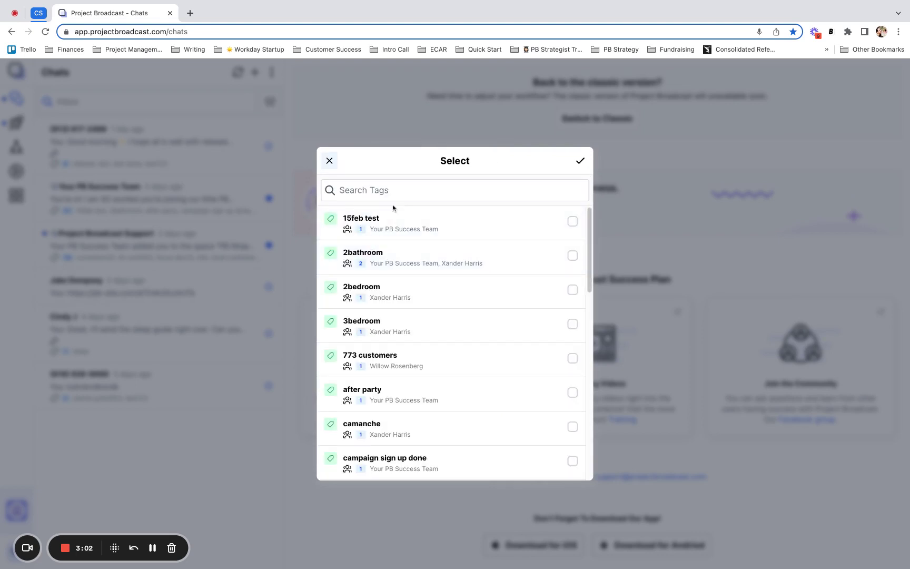
{"action": "left_click", "coordinate": [392, 192]}
{"action": "type", "text": "cust"}
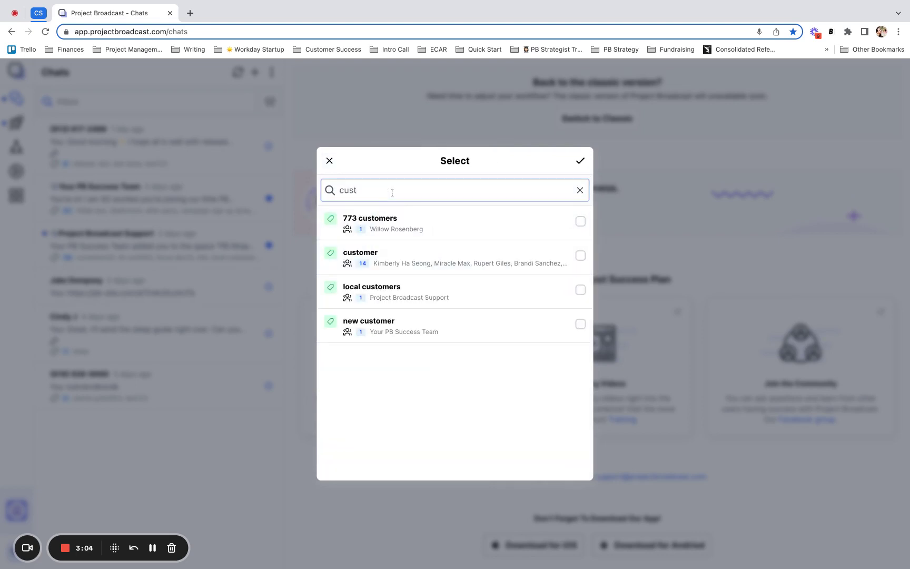
{"action": "left_click", "coordinate": [408, 253]}
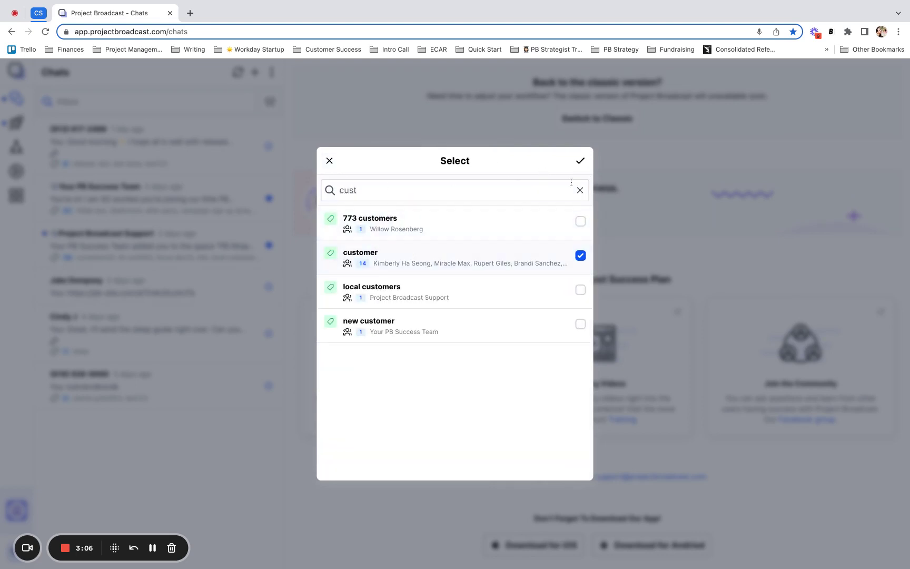
{"action": "left_click", "coordinate": [580, 161]}
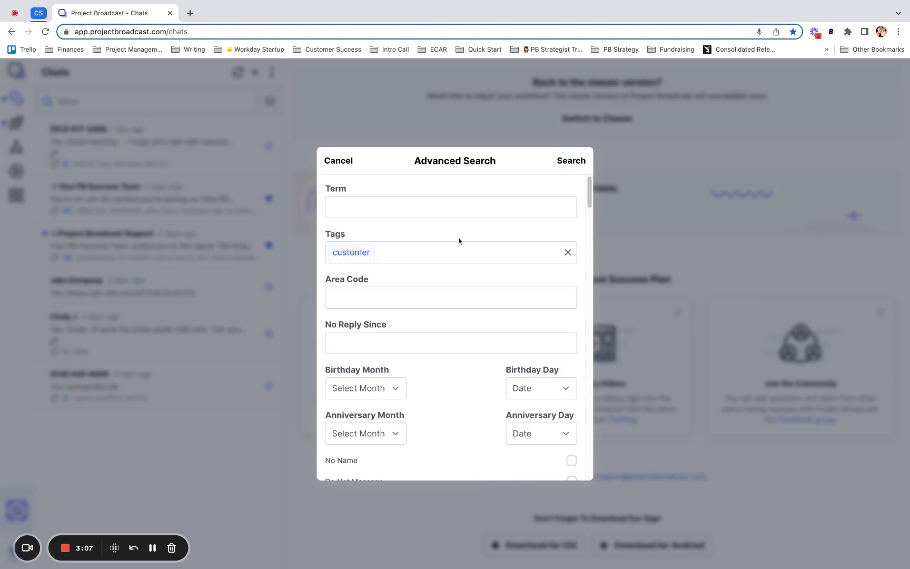
{"action": "left_click", "coordinate": [352, 292]}
{"action": "type", "text": "773"}
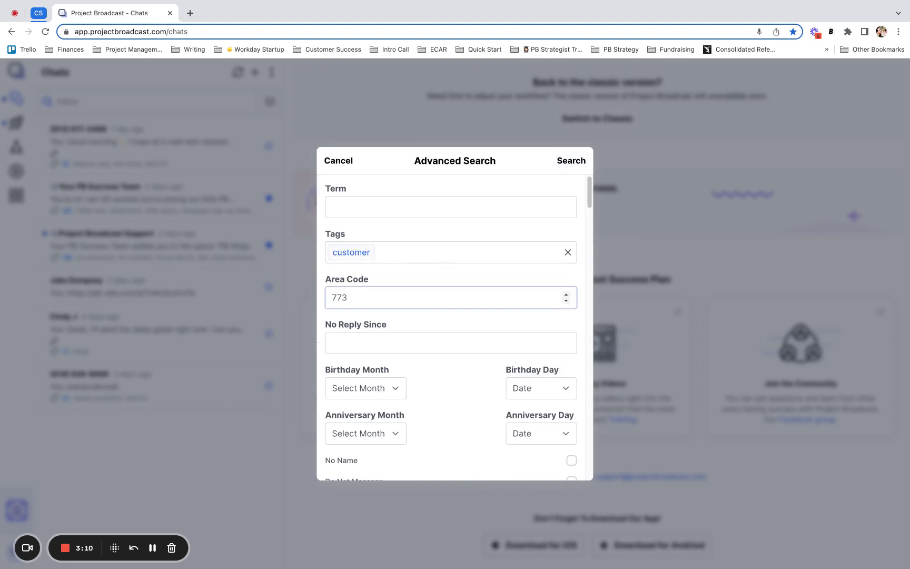
{"action": "left_click", "coordinate": [567, 165]}
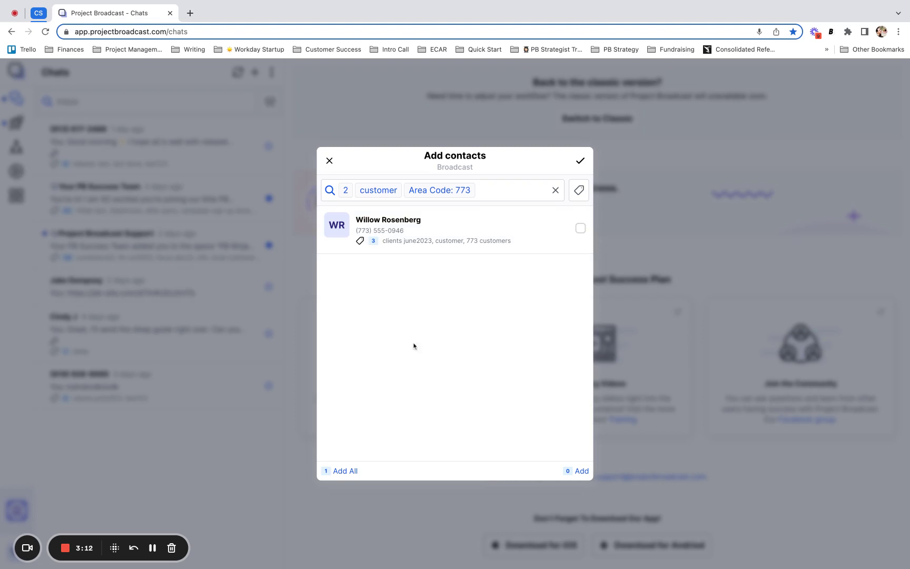
Add the single matching contact to the broadcast's Send To list
{"action": "left_click", "coordinate": [345, 471]}
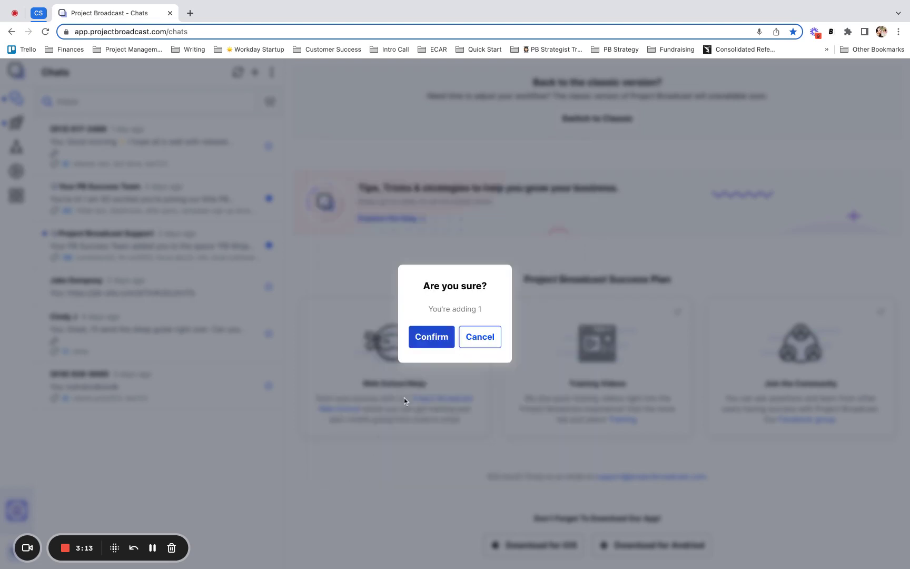
{"action": "left_click", "coordinate": [435, 339]}
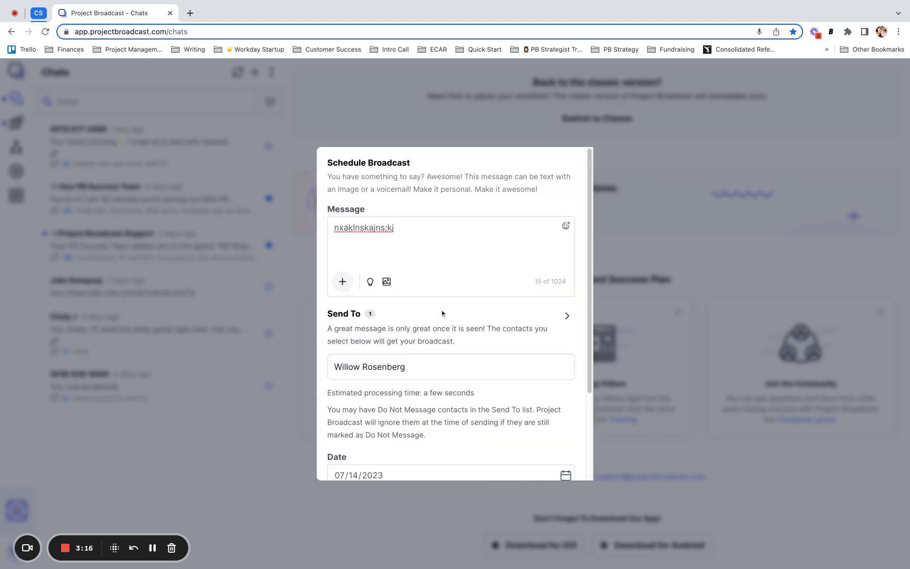
{"action": "scroll", "coordinate": [443, 313], "scroll_direction": "down", "scroll_amount": 3}
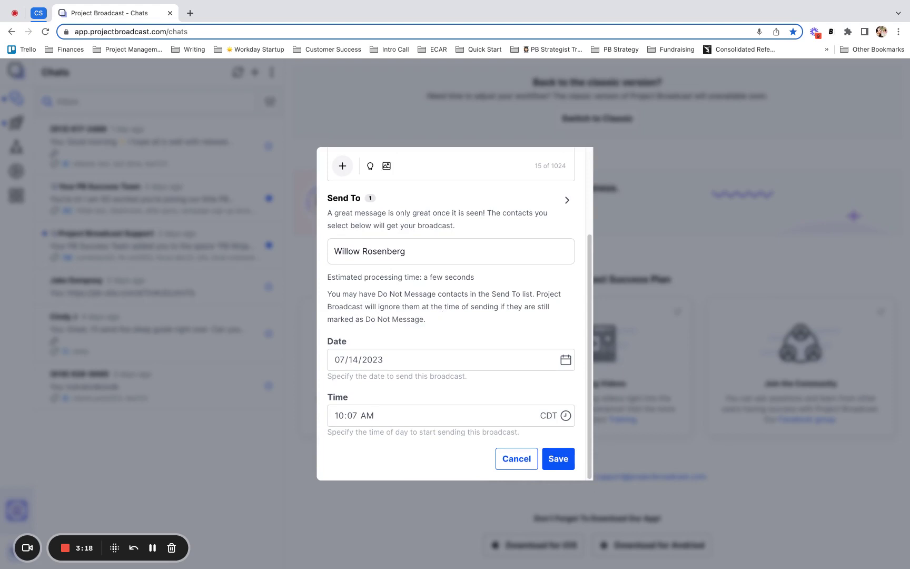
{"action": "scroll", "coordinate": [435, 393], "scroll_direction": "up", "scroll_amount": 3}
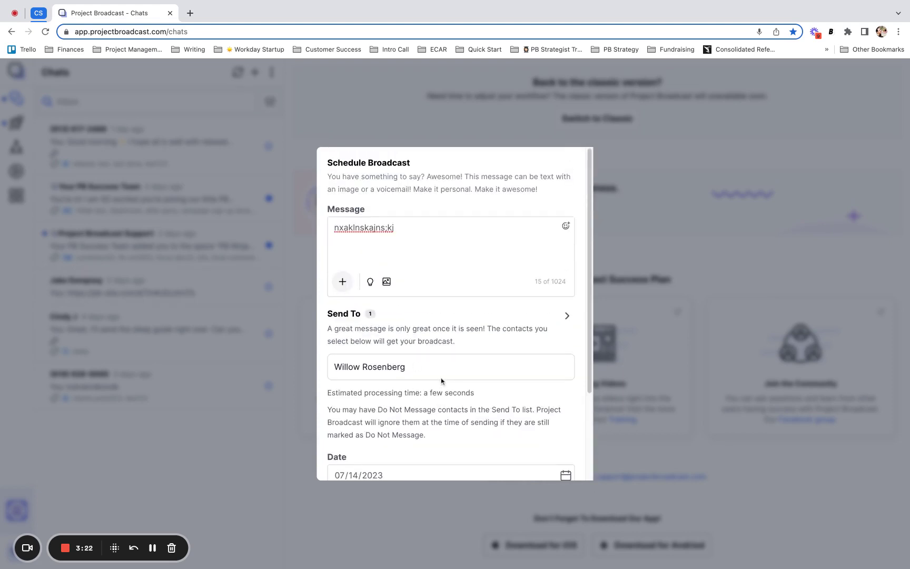
{"action": "scroll", "coordinate": [458, 374], "scroll_direction": "down", "scroll_amount": 3}
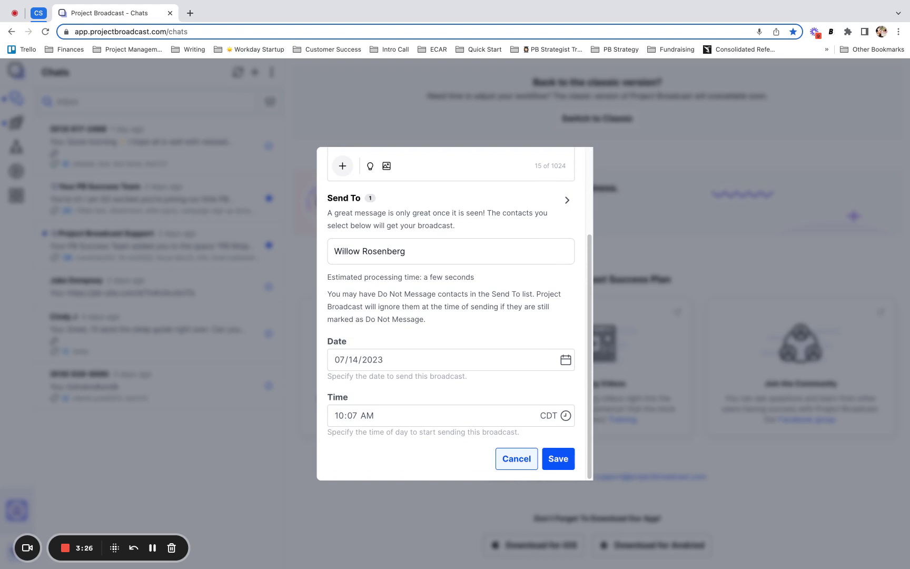
Discard the broadcast draft and reopen an empty Advanced Search on the Contacts page
{"action": "left_click", "coordinate": [506, 456]}
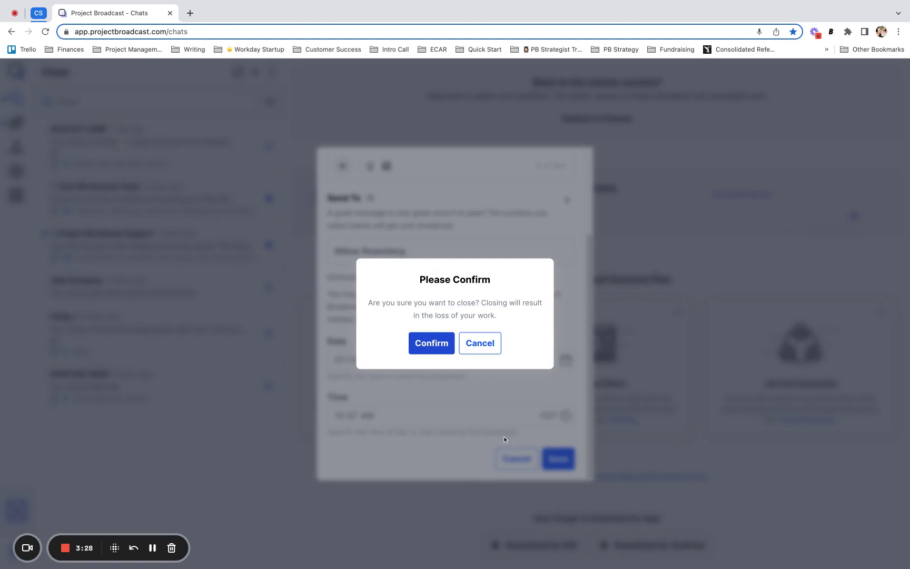
{"action": "left_click", "coordinate": [427, 349]}
{"action": "mouse_move", "coordinate": [25, 157]}
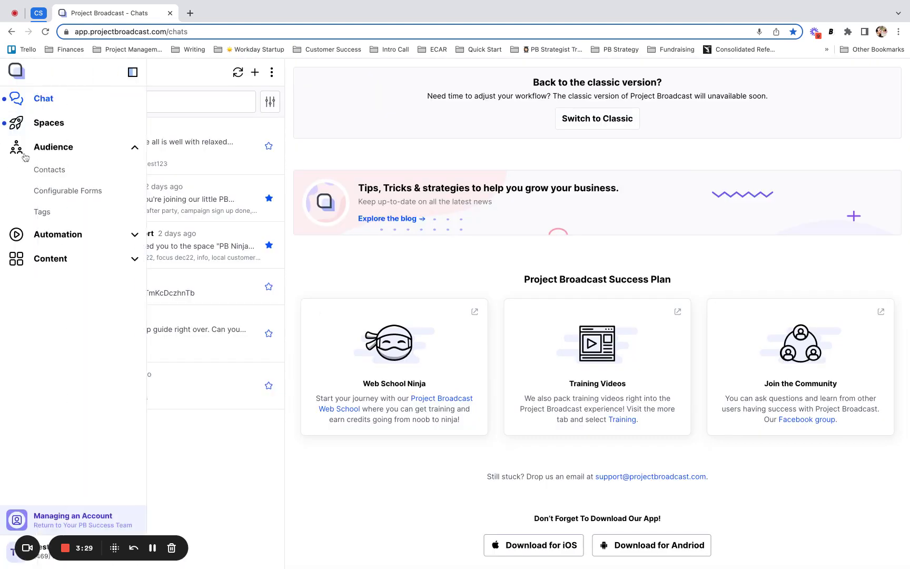
{"action": "left_click", "coordinate": [48, 170]}
{"action": "left_click", "coordinate": [49, 109]}
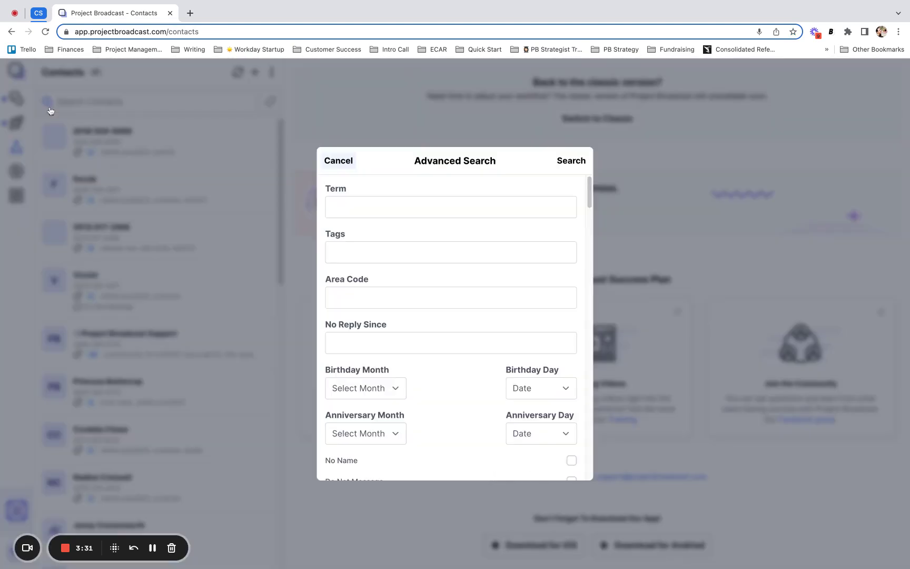
{"action": "scroll", "coordinate": [472, 289], "scroll_direction": "down", "scroll_amount": 1}
{"action": "scroll", "coordinate": [472, 289], "scroll_direction": "down", "scroll_amount": 3}
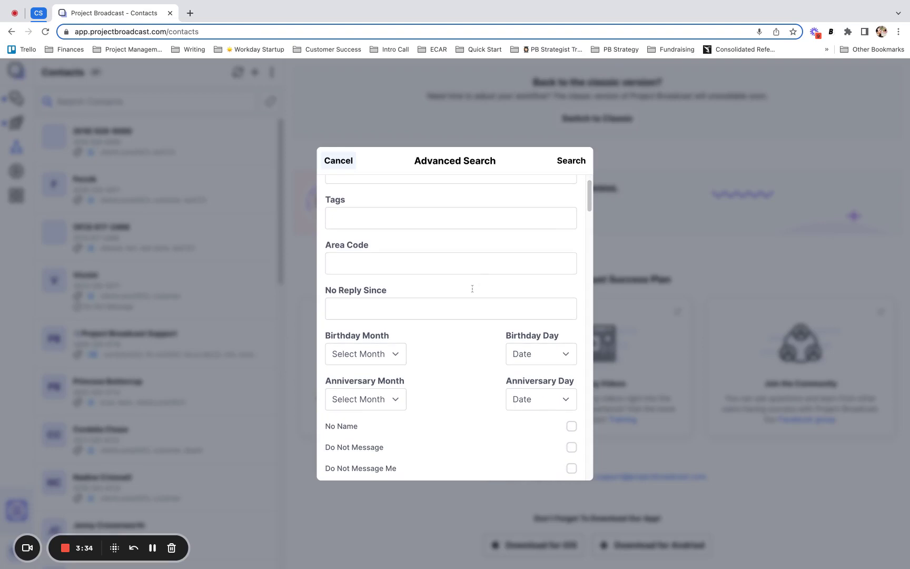